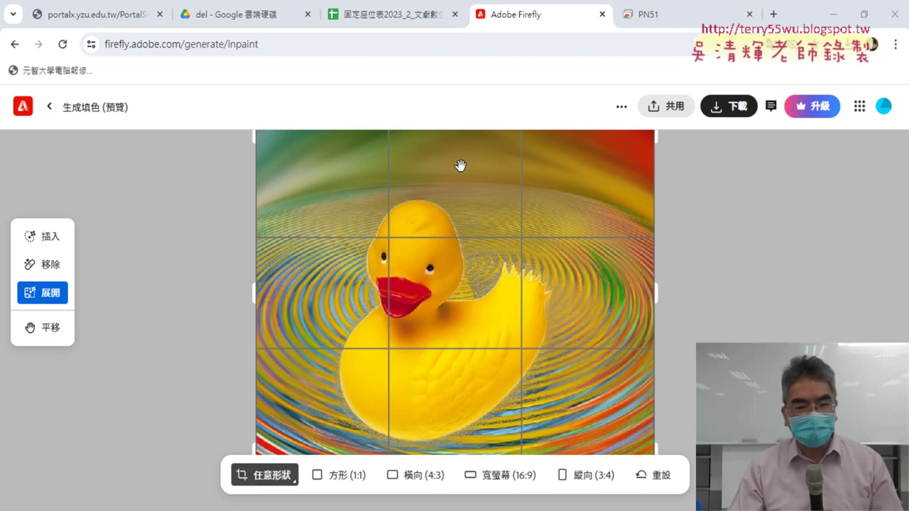
- Send the Firefly rubber-duck image to Adobe Express via 建立設計 > 新增文字
click(623, 110)
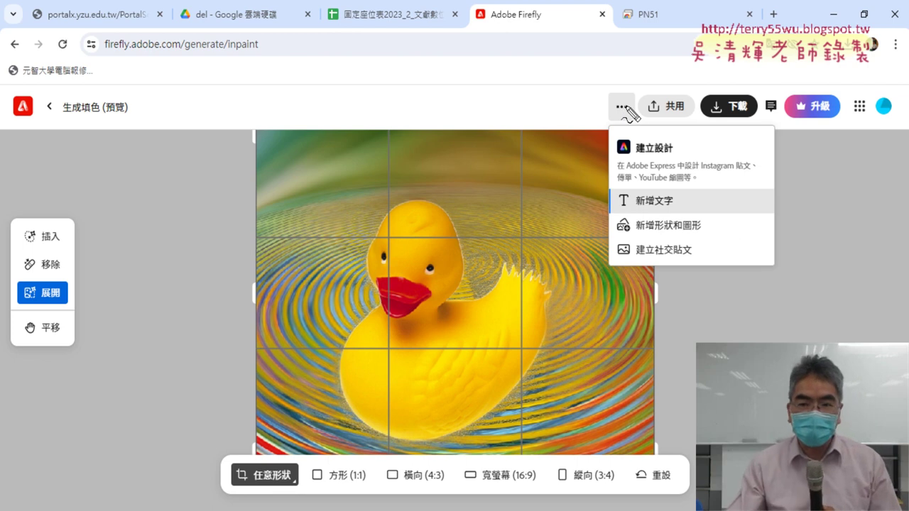
mouse_move(679, 168)
mouse_down()
mouse_move(669, 169)
mouse_move(694, 207)
mouse_up()
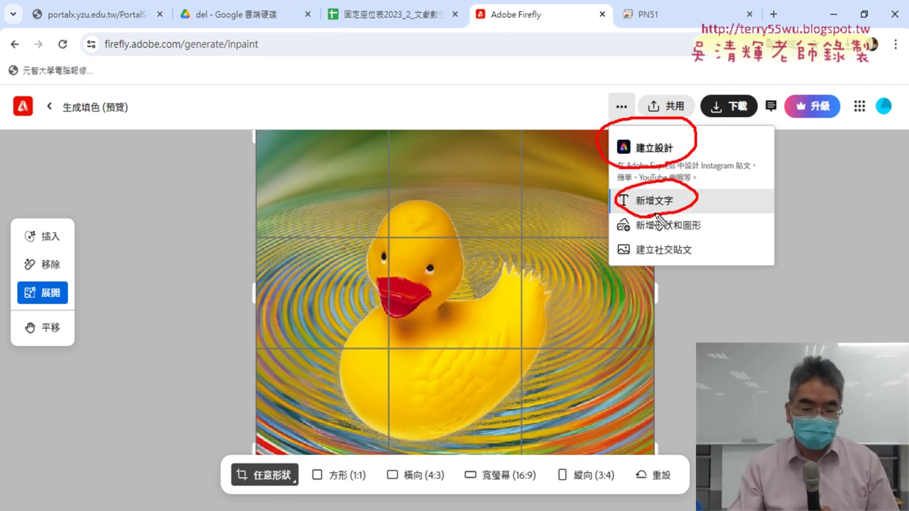
key(Escape)
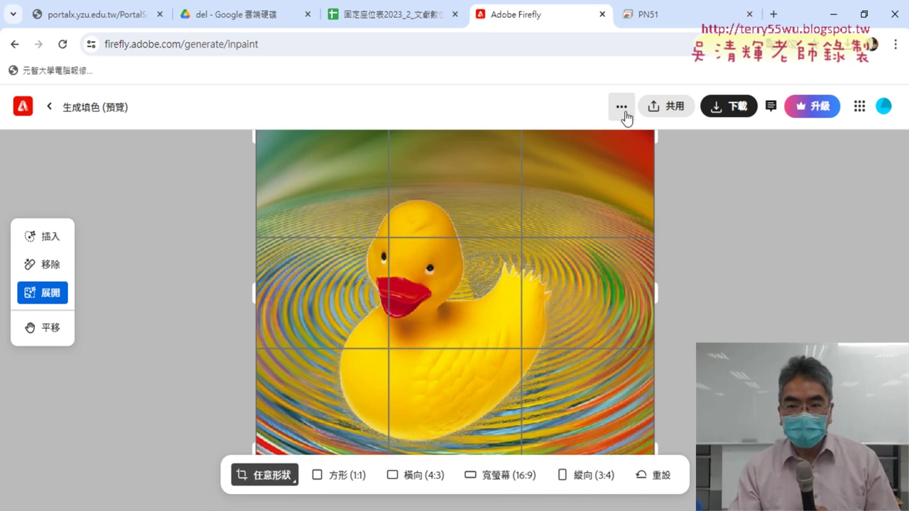
click(622, 107)
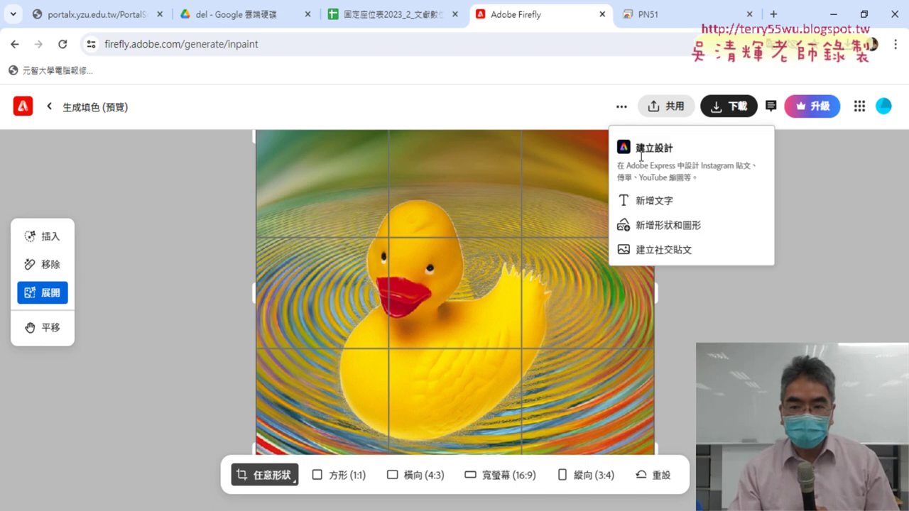
click(657, 202)
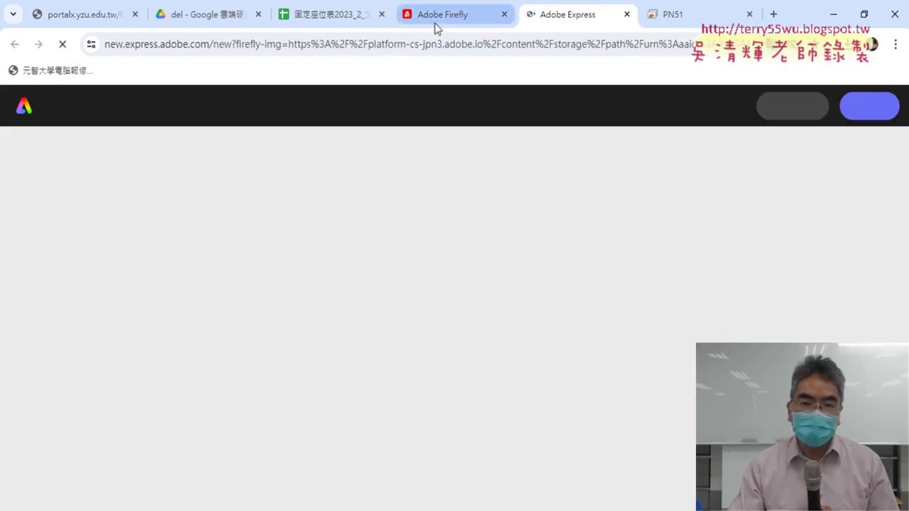
- In the Express tab, replace the 'Add your new text' placeholder with 漣漪鴨 using Zhuyin input
click(435, 21)
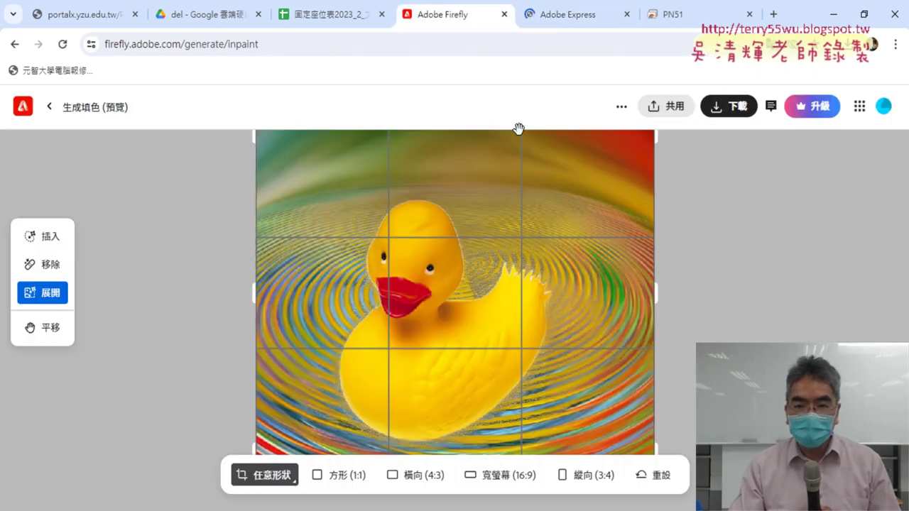
click(622, 107)
click(579, 15)
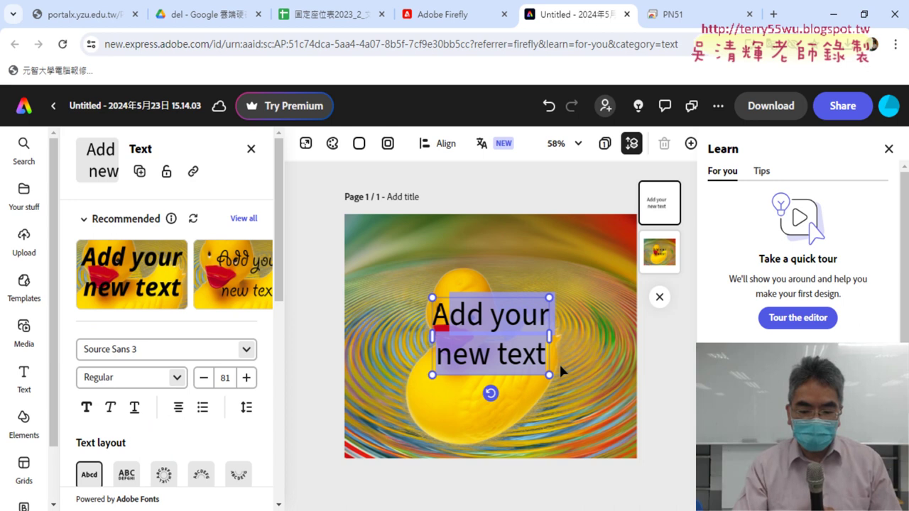
key(BackSpace)
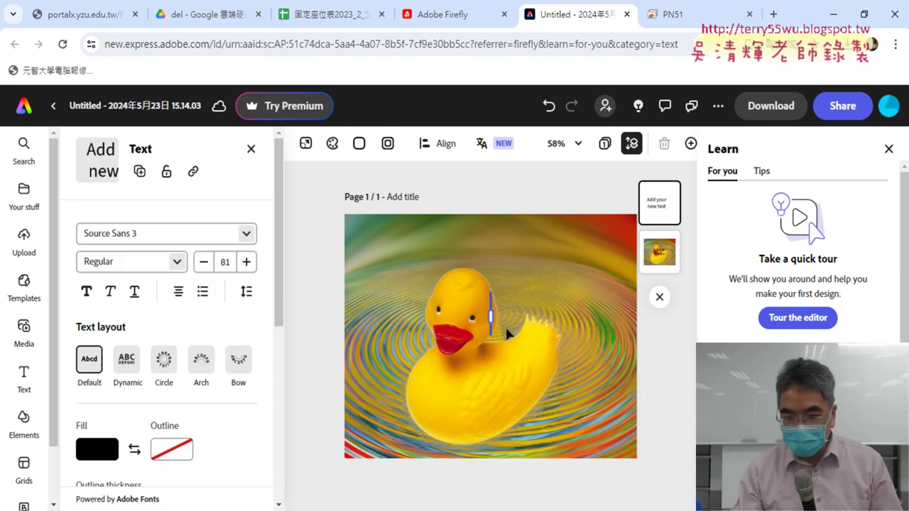
text(文)
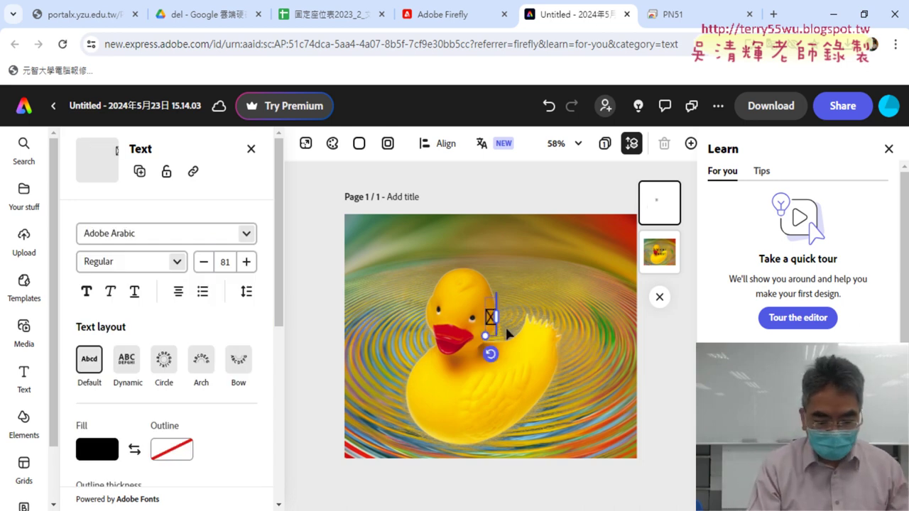
text(漪)
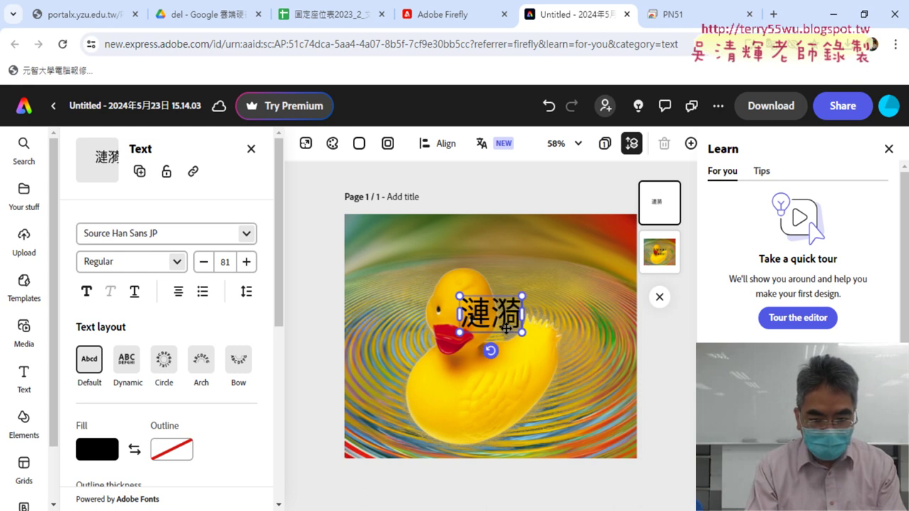
text(ㄧㄚ)
key(space)
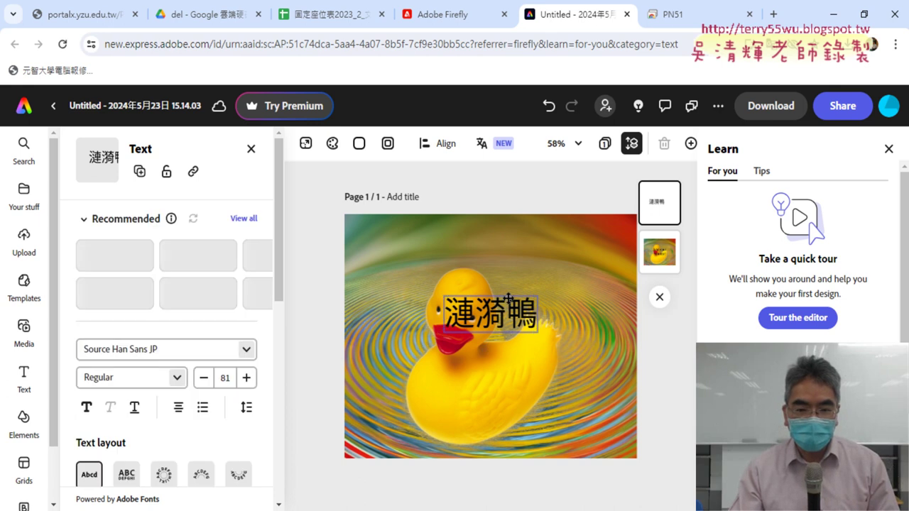
- Move the title to the top centre and give it the Source Han Sans CN Bold style
drag(508, 301, 509, 229)
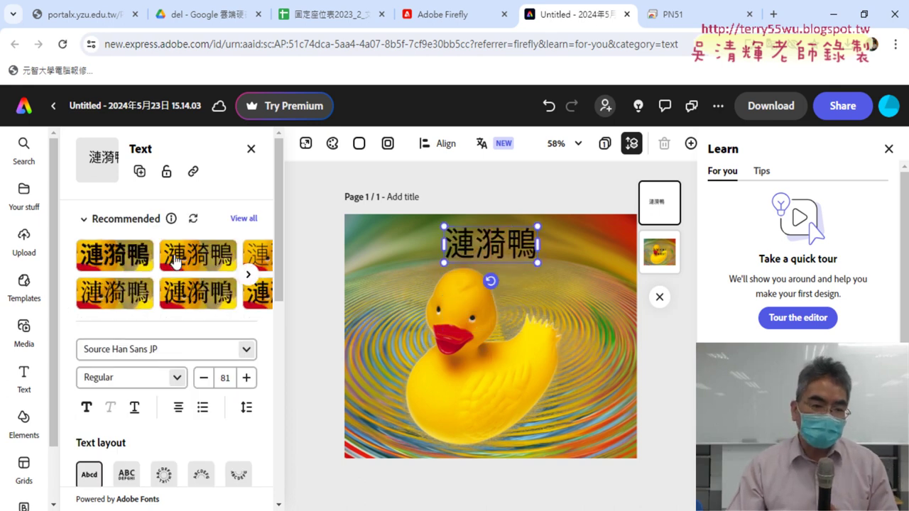
click(199, 301)
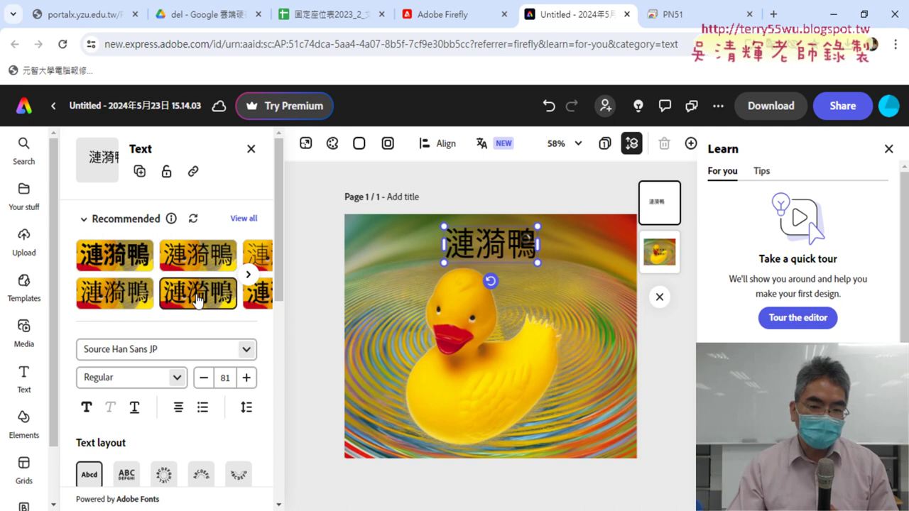
click(261, 261)
click(108, 309)
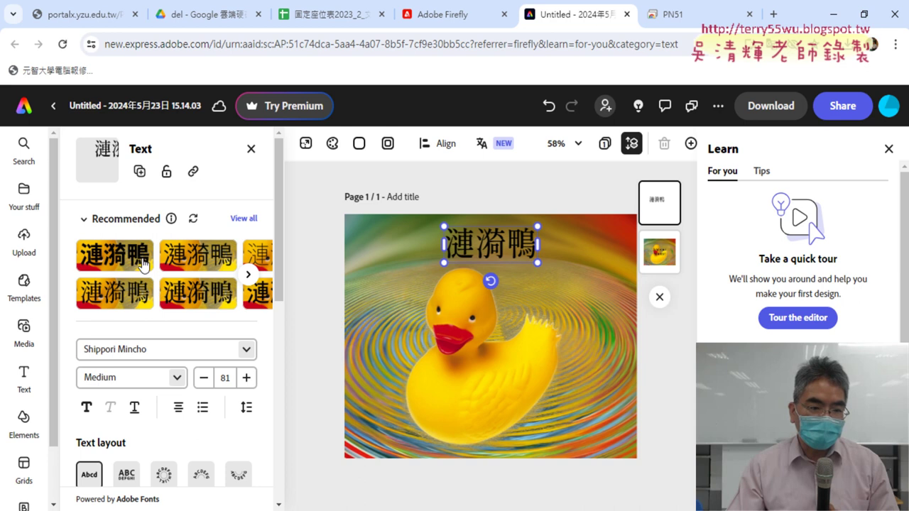
click(142, 263)
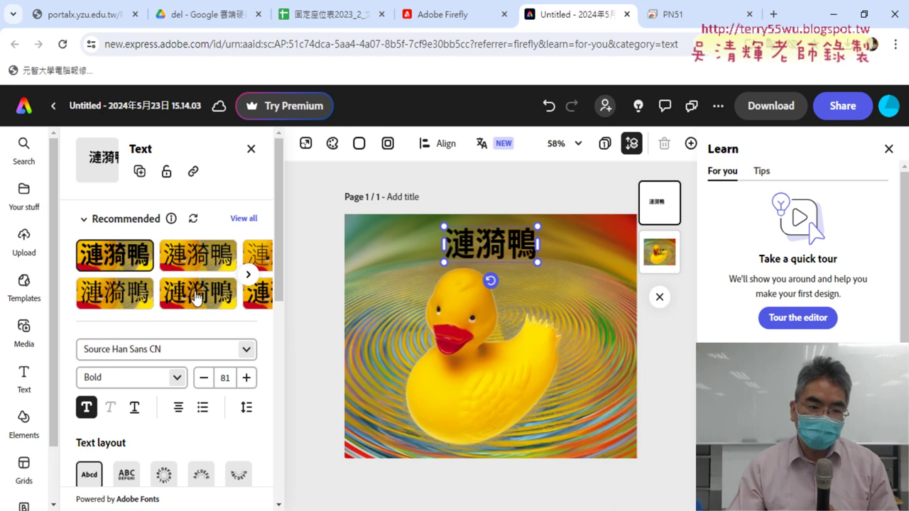
click(128, 298)
click(135, 260)
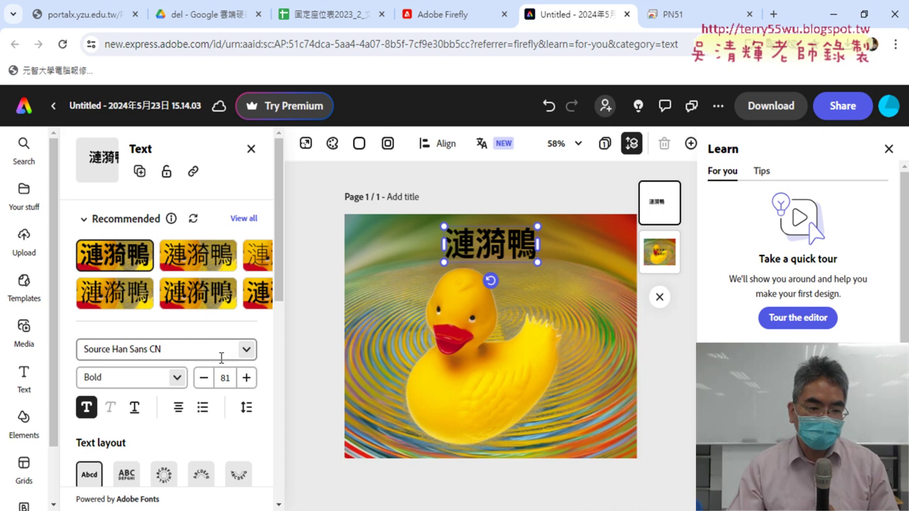
- Adjust the title's opacity slider further down the text panel
scroll(152, 359, down, 2)
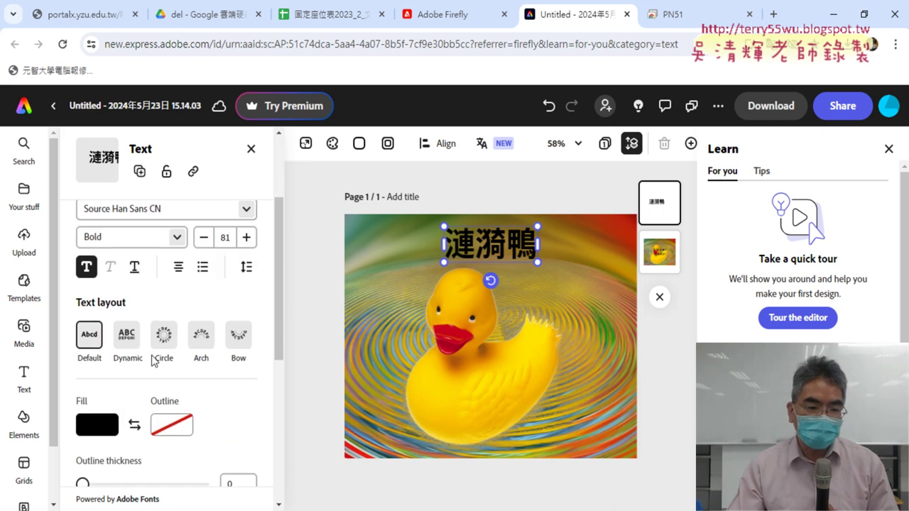
scroll(153, 359, down, 1)
scroll(153, 360, down, 3)
scroll(154, 355, down, 1)
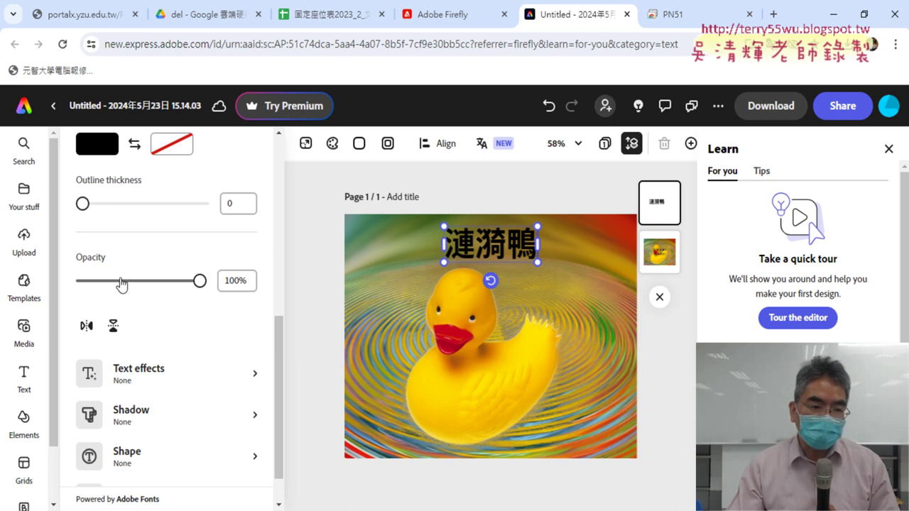
mouse_move(202, 284)
mouse_down()
mouse_move(182, 294)
mouse_move(207, 285)
mouse_up()
scroll(218, 337, down, 1)
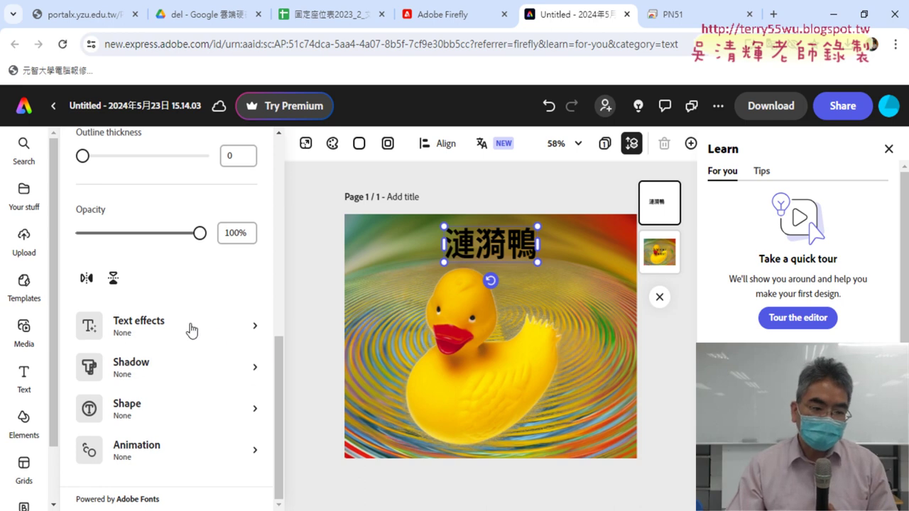
- Try the Balloon text effect and one generated variant, then switch to Gold drip
click(258, 331)
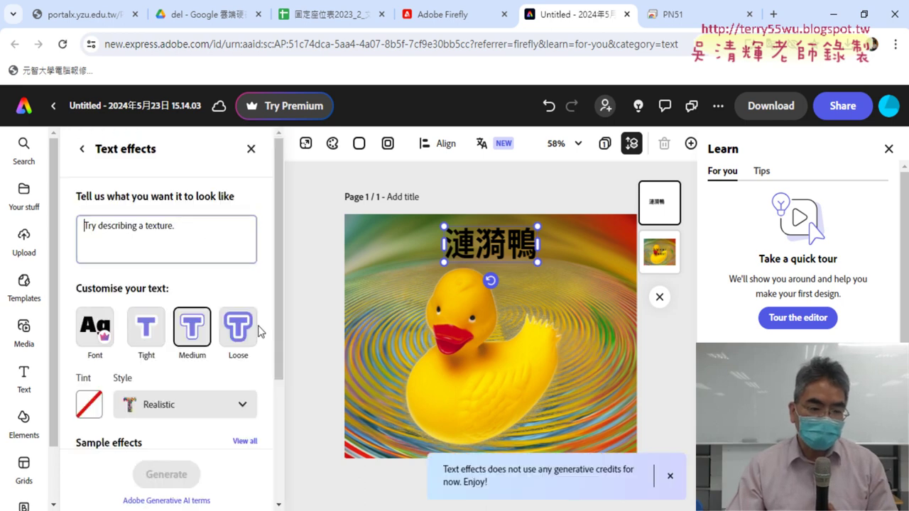
scroll(151, 339, down, 3)
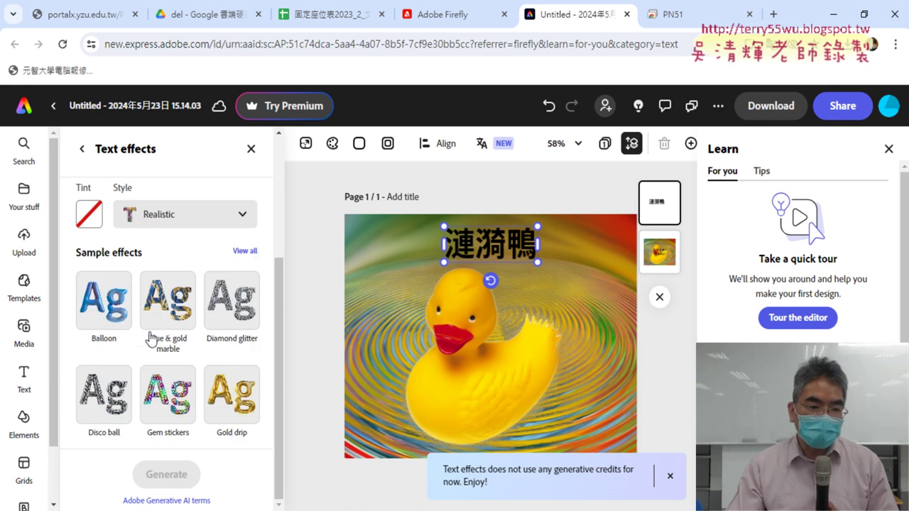
click(105, 312)
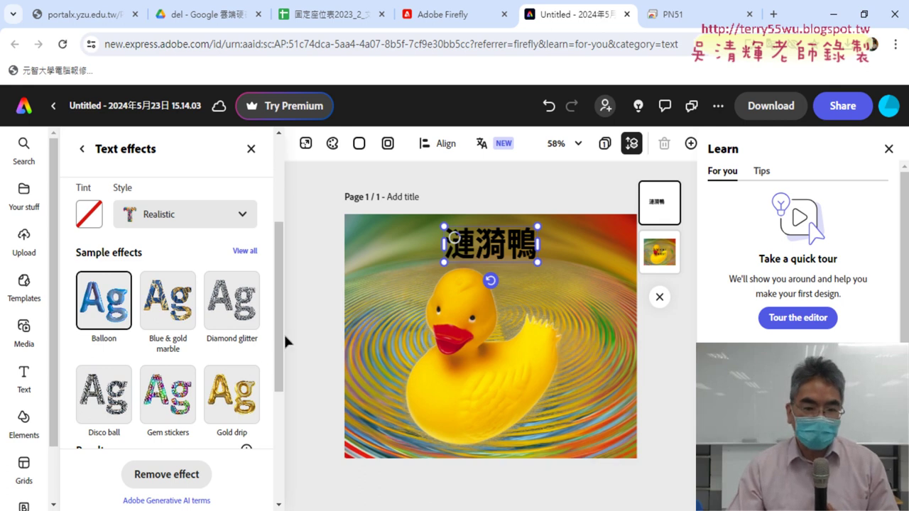
drag(279, 332, 281, 432)
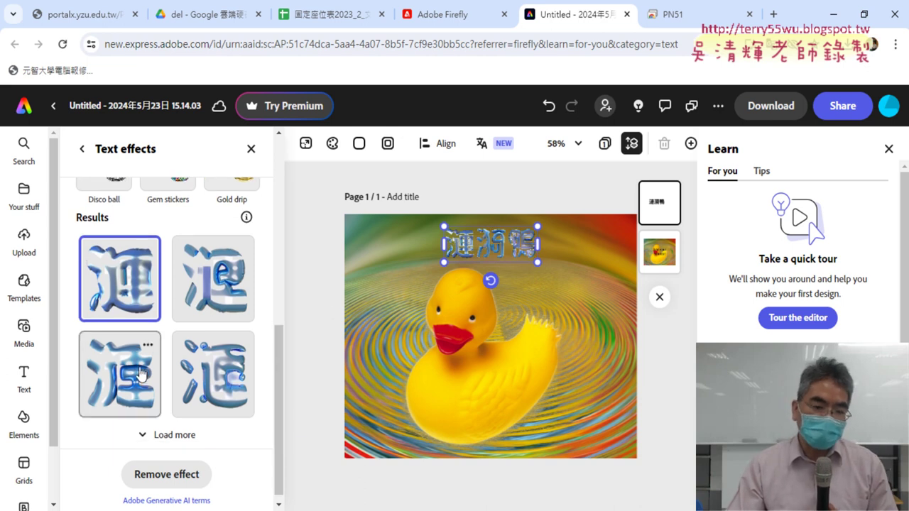
click(121, 374)
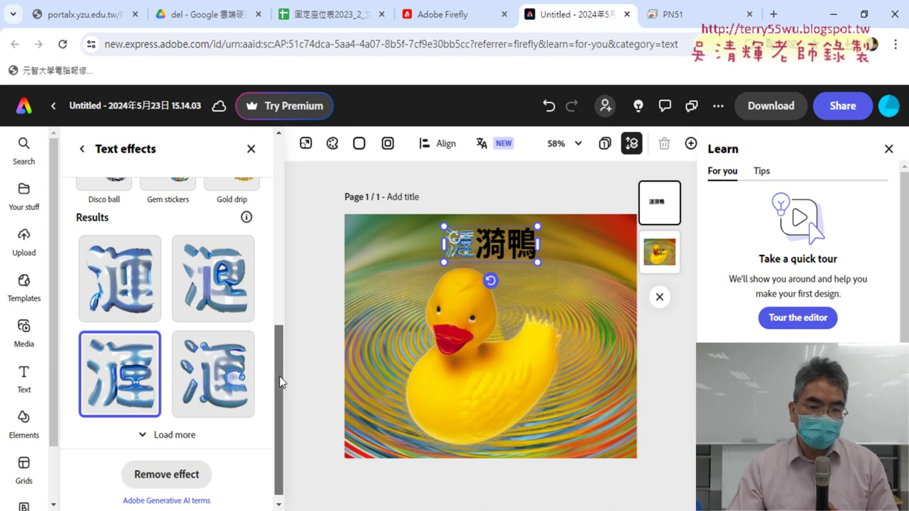
drag(276, 375, 283, 336)
click(247, 260)
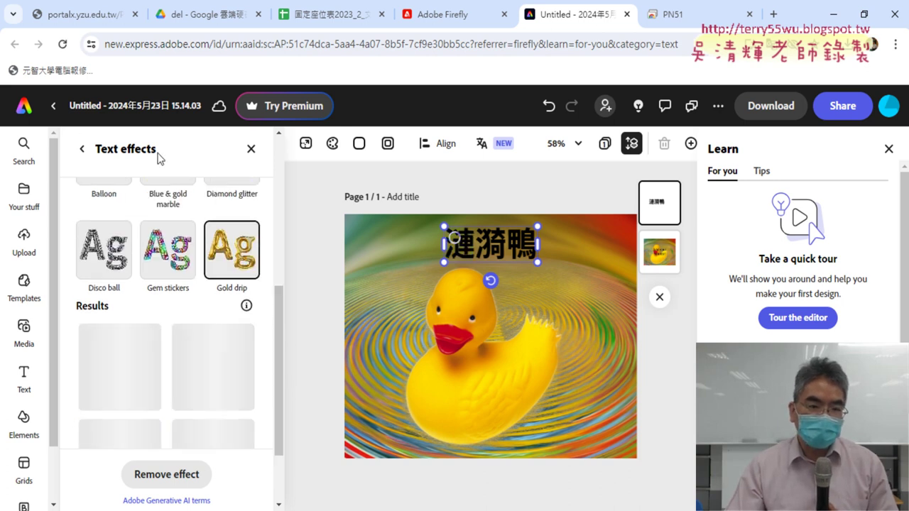
- Give the title a Lift shadow after previewing Smooth, Halo and Glow
click(82, 151)
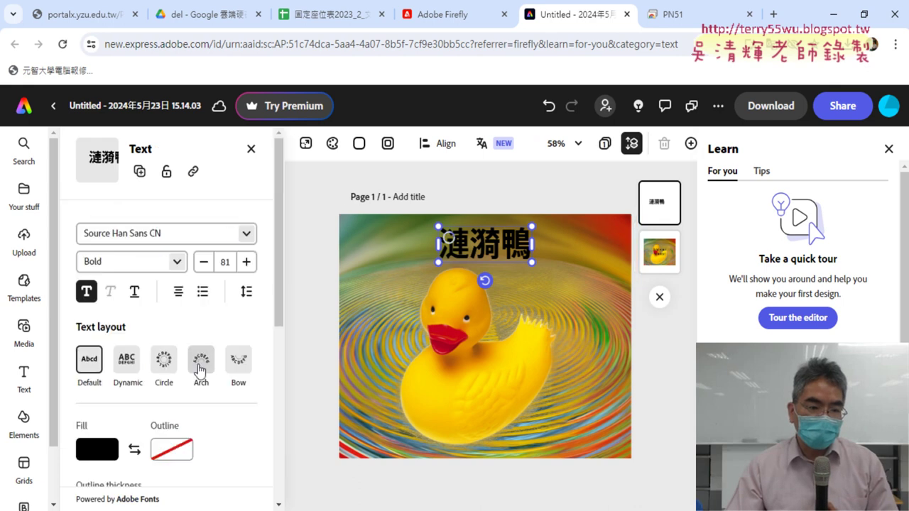
scroll(196, 396, down, 4)
scroll(207, 384, down, 1)
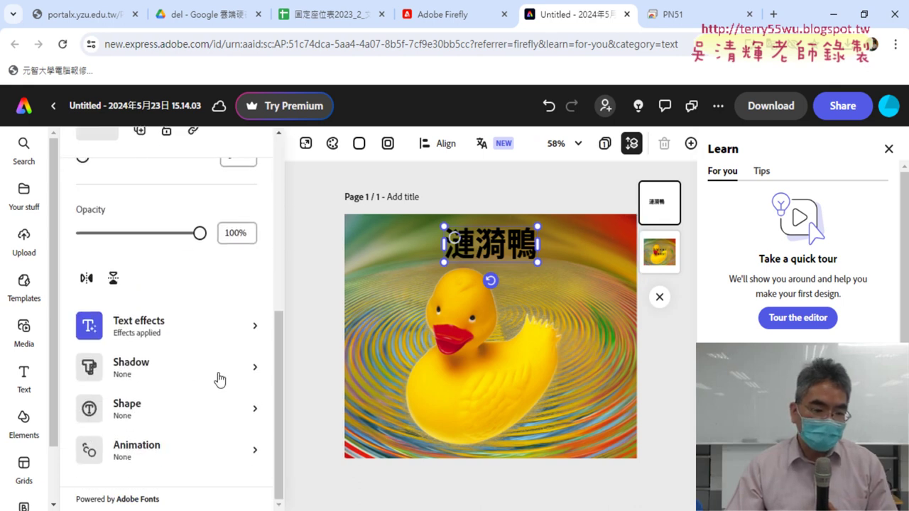
click(245, 375)
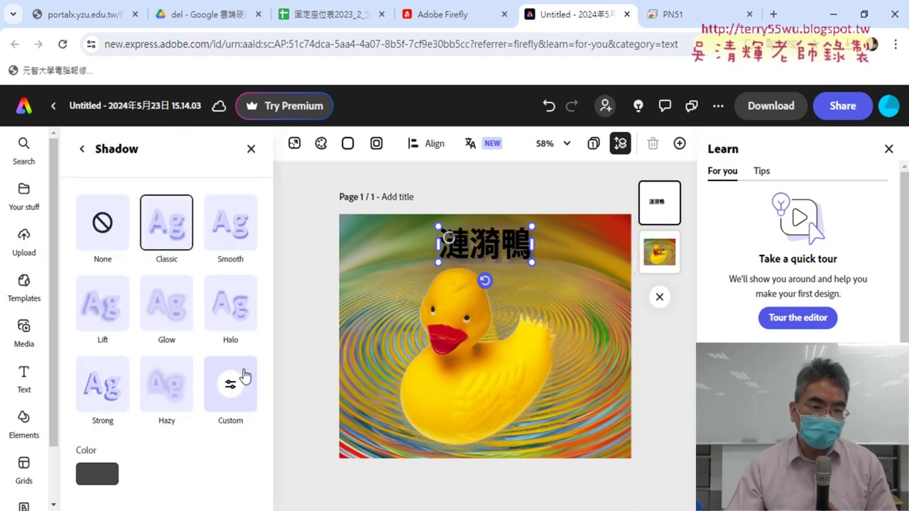
click(247, 233)
click(229, 308)
click(166, 308)
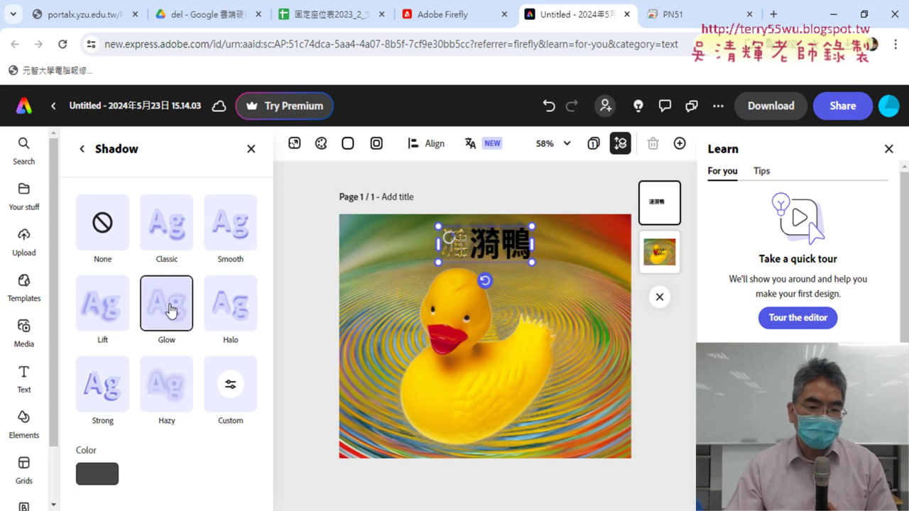
click(112, 309)
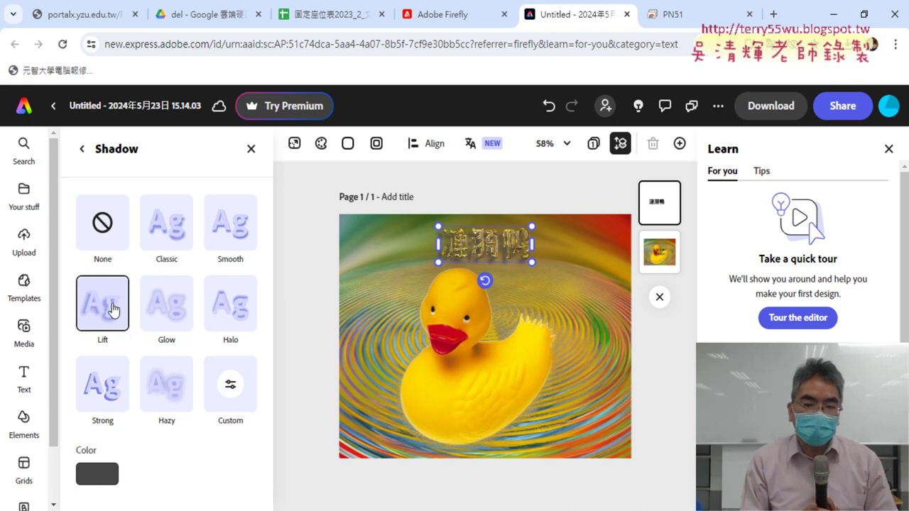
- Return to the main text properties and scroll through them to review the title
click(82, 148)
scroll(174, 341, down, 1)
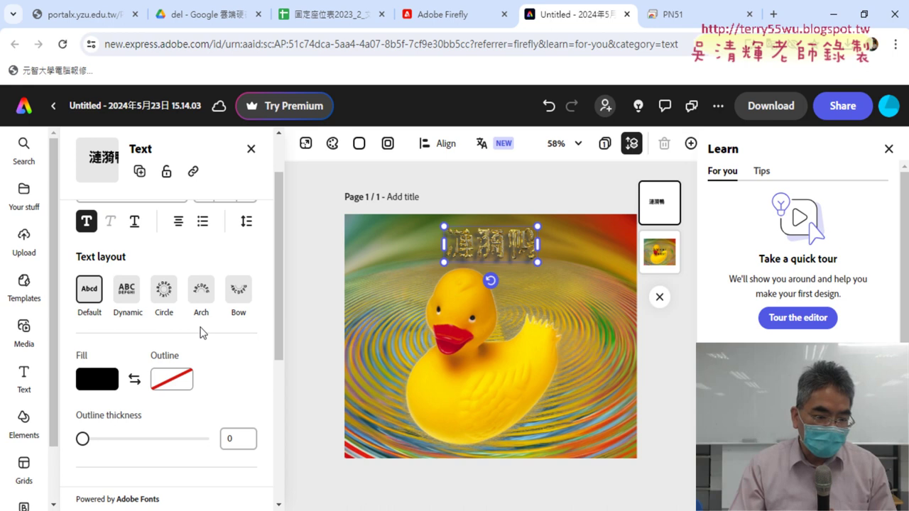
scroll(235, 340, down, 4)
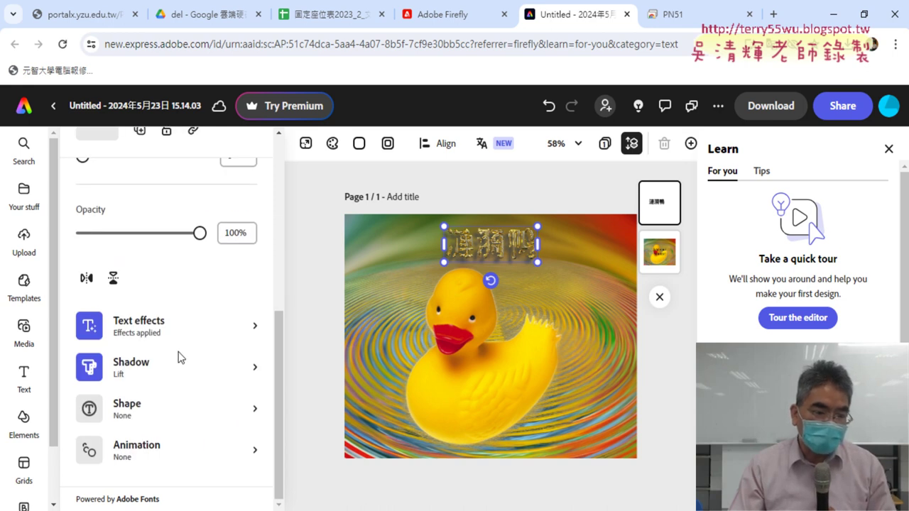
scroll(179, 356, up, 2)
scroll(180, 353, up, 2)
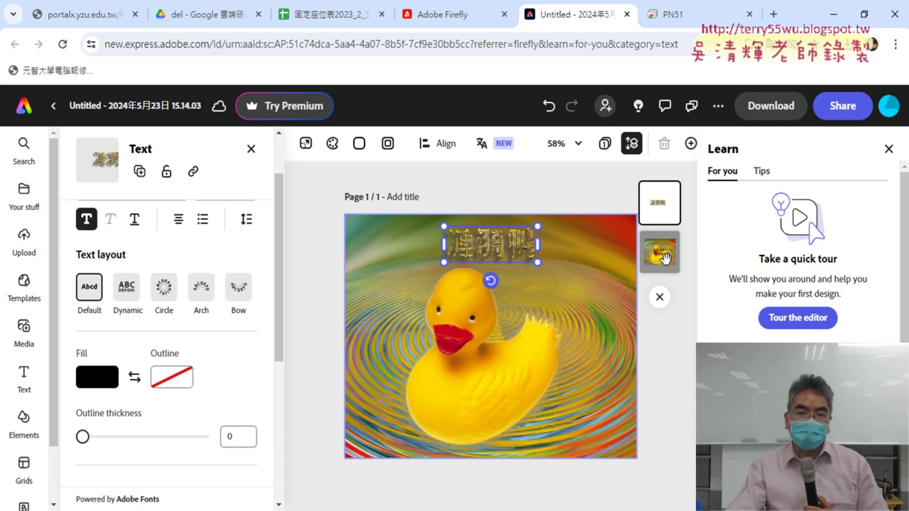
- Switch to the Firefly tab and open the duck image's more-options menu
click(439, 20)
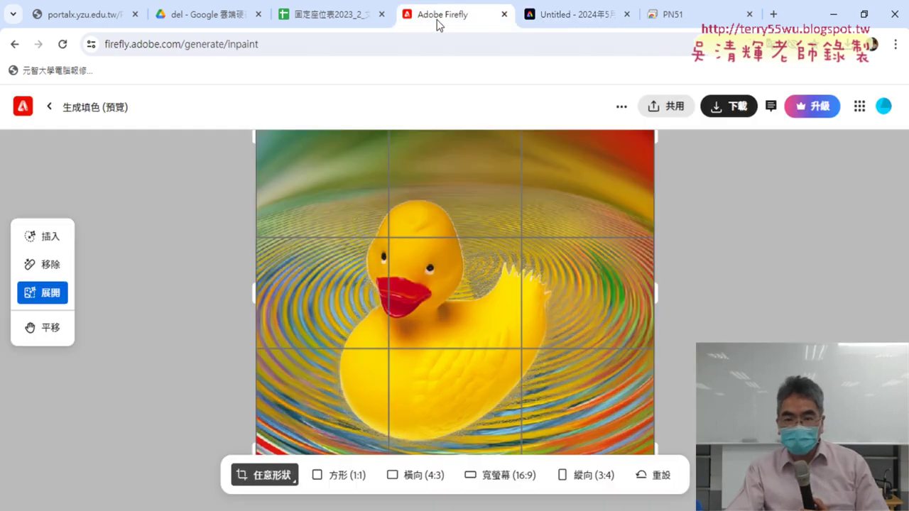
click(622, 110)
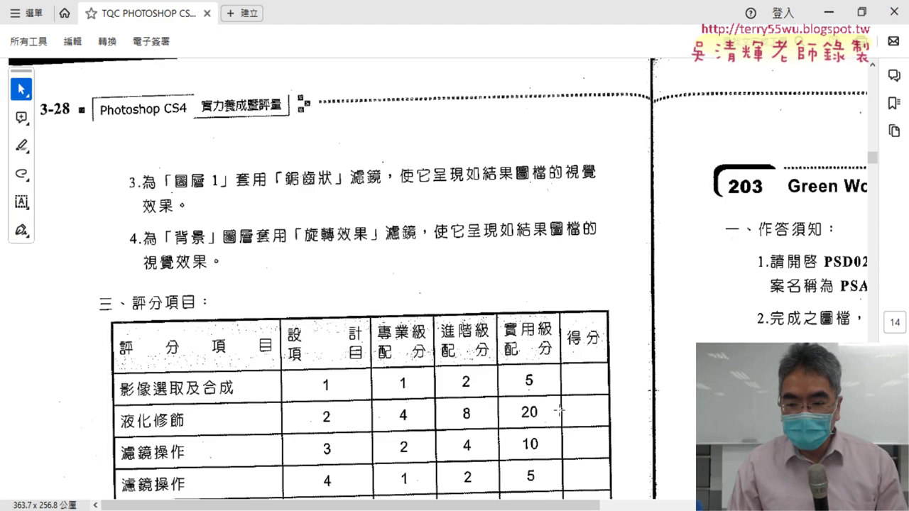
- Scroll the exam PDF to page 15 showing exercise 204 漩渦 instructions
scroll(559, 410, right, 3)
scroll(569, 369, right, 3)
scroll(574, 339, down, 1)
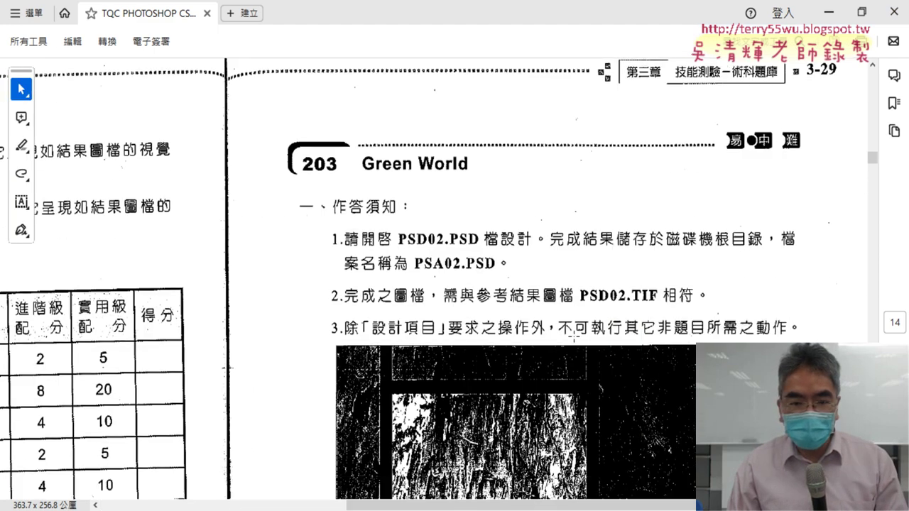
scroll(574, 339, down, 3)
scroll(574, 340, down, 1)
drag(876, 159, 878, 173)
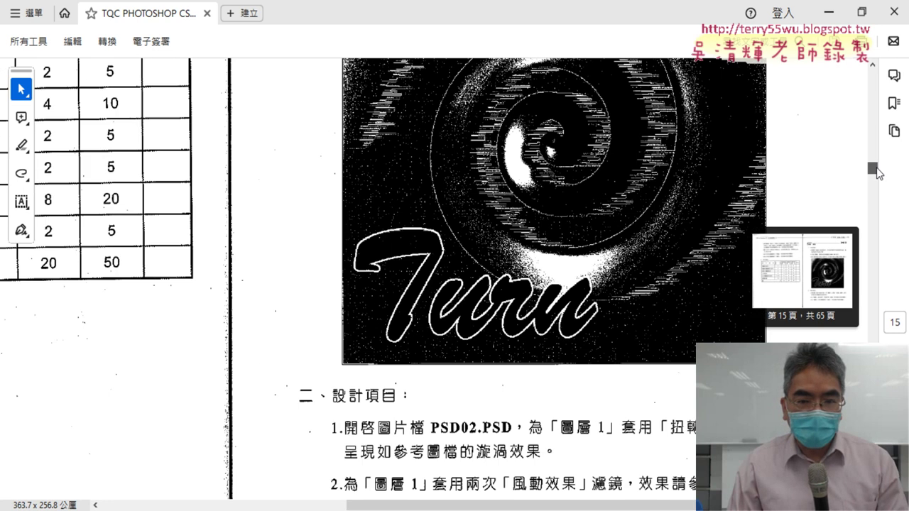
scroll(497, 284, up, 3)
scroll(497, 284, up, 3)
scroll(498, 284, up, 2)
scroll(497, 284, up, 2)
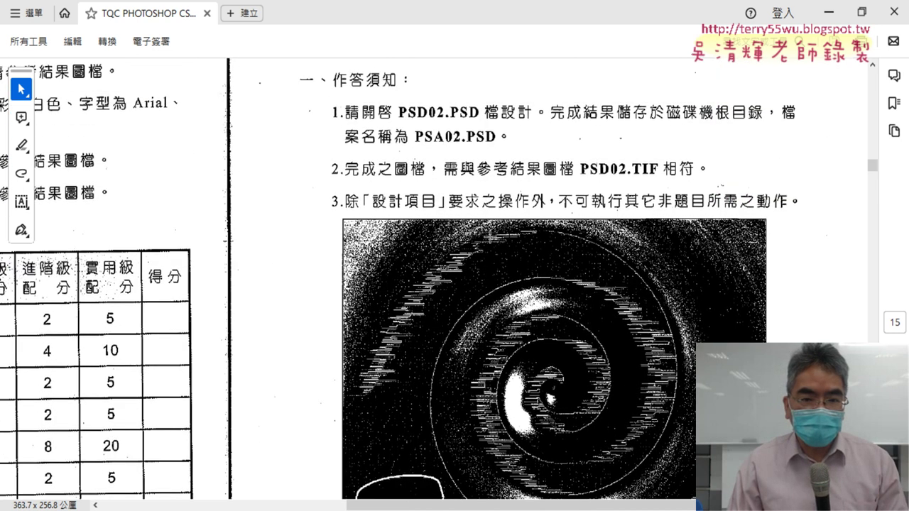
scroll(497, 284, up, 2)
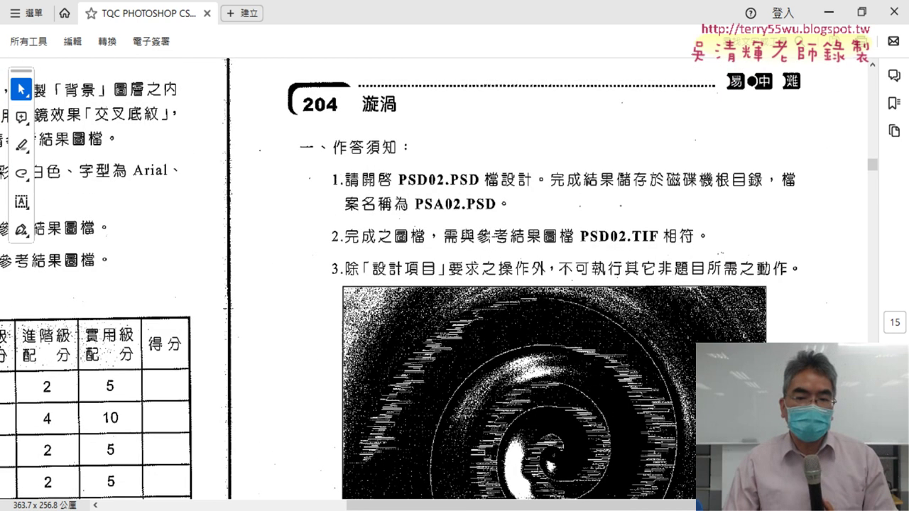